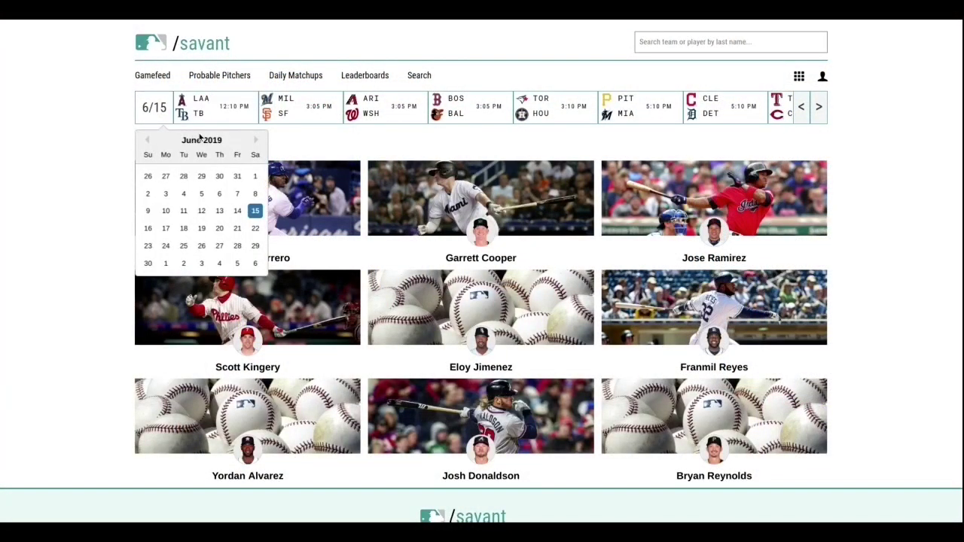
Step: Open the Gamefeed for the June 14 Keller vs. Gibson game (KC vs. MIN)
left_click(237, 213)
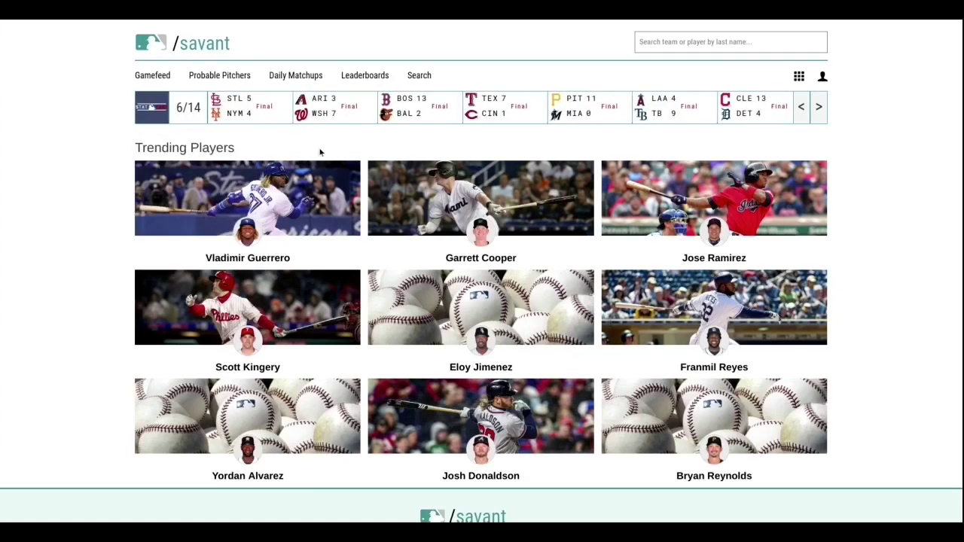
left_click(818, 113)
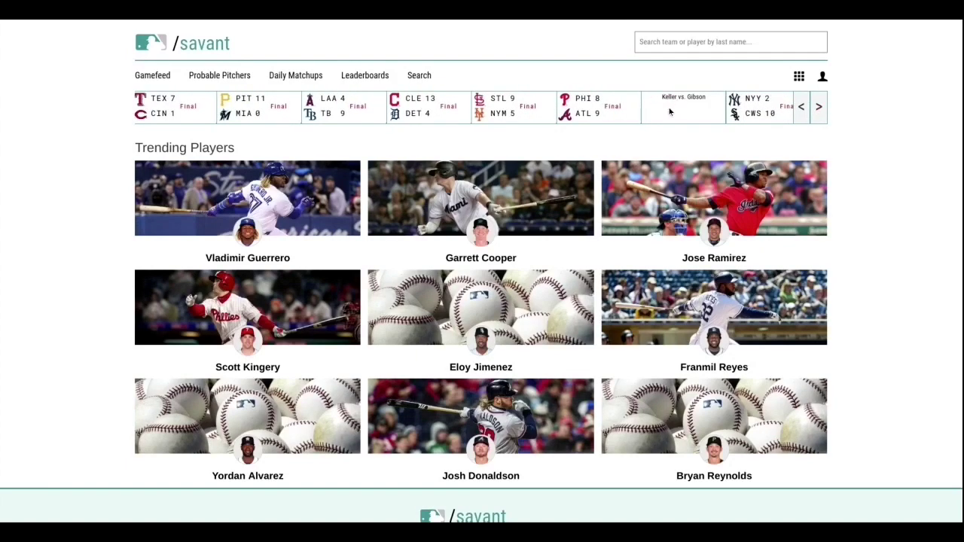
left_click(685, 106)
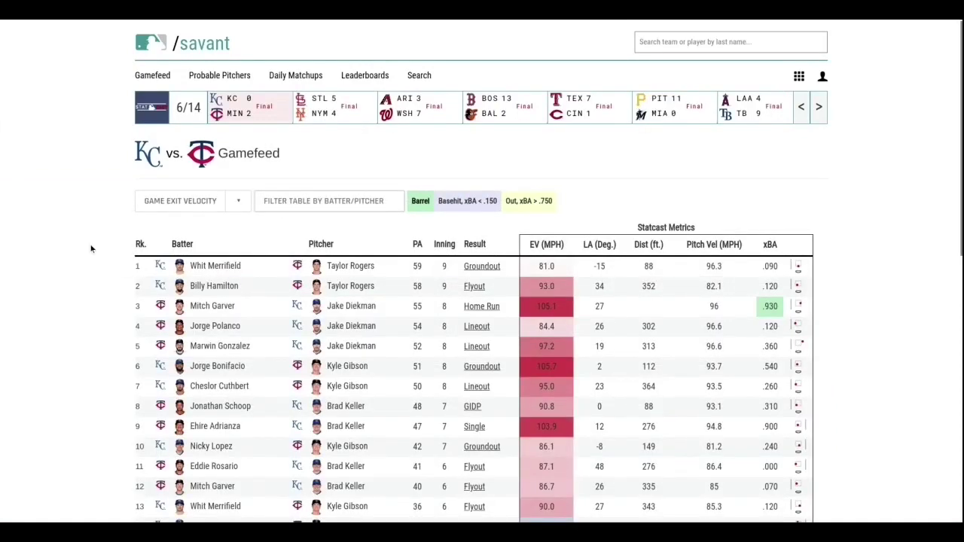
Step: Sort the batted-ball table by EV (MPH)
scroll(91, 249, "down", 3)
scroll(90, 249, "down", 1)
scroll(90, 248, "up", 2)
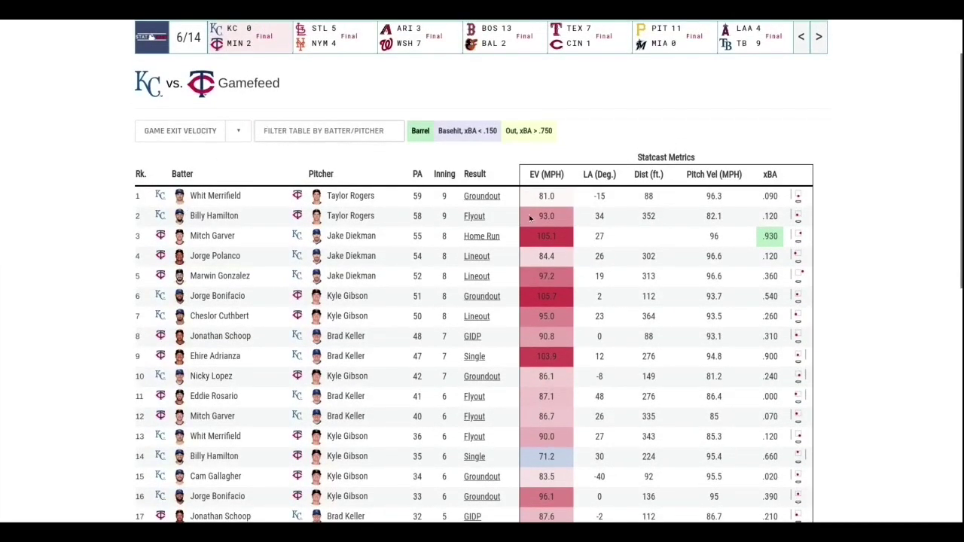
left_click(551, 179)
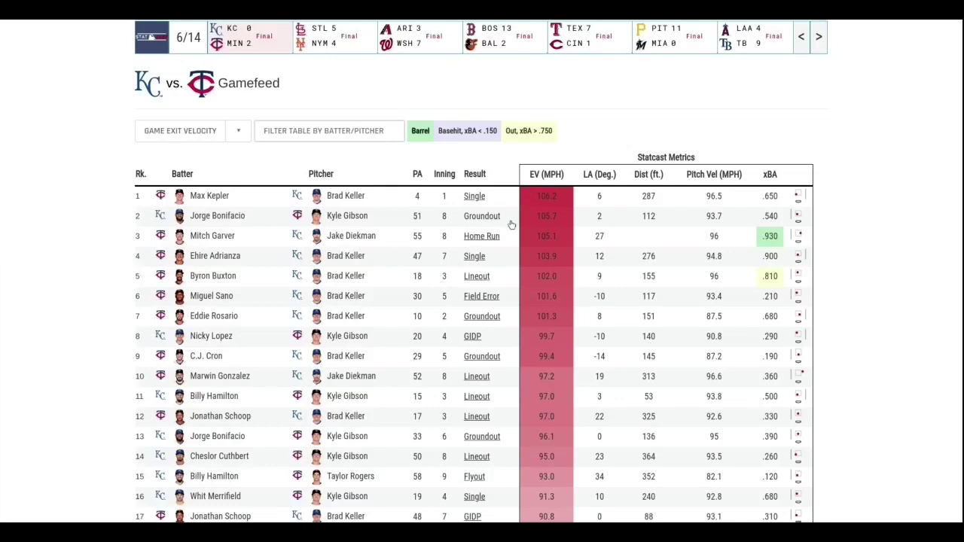
Step: Re-sort the table by Dist (ft.), toggling the sort order twice
left_click(646, 177)
left_click(646, 177)
left_click(646, 177)
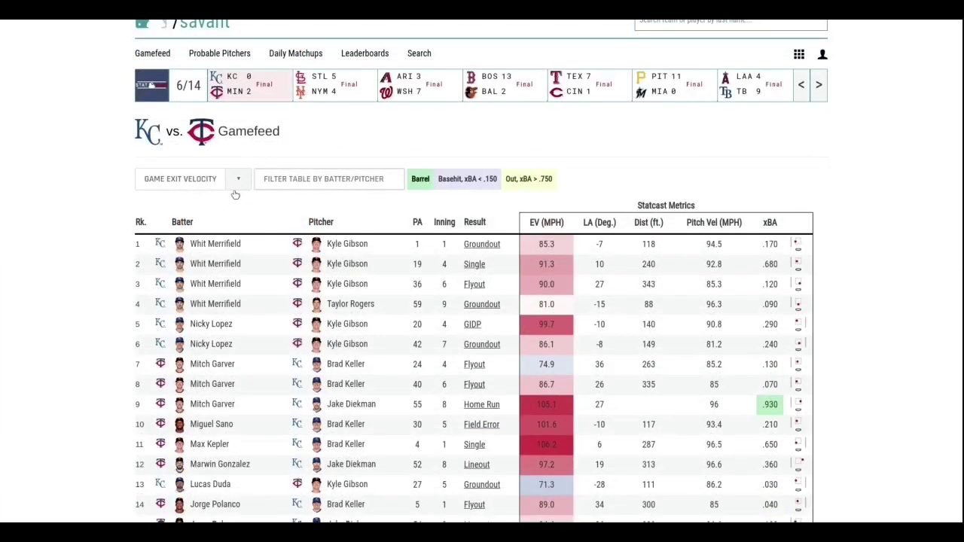
Step: Switch the table to Game Pitch Velocity, sorted by Pitch Vel (MPH) fastest first
left_click(235, 194)
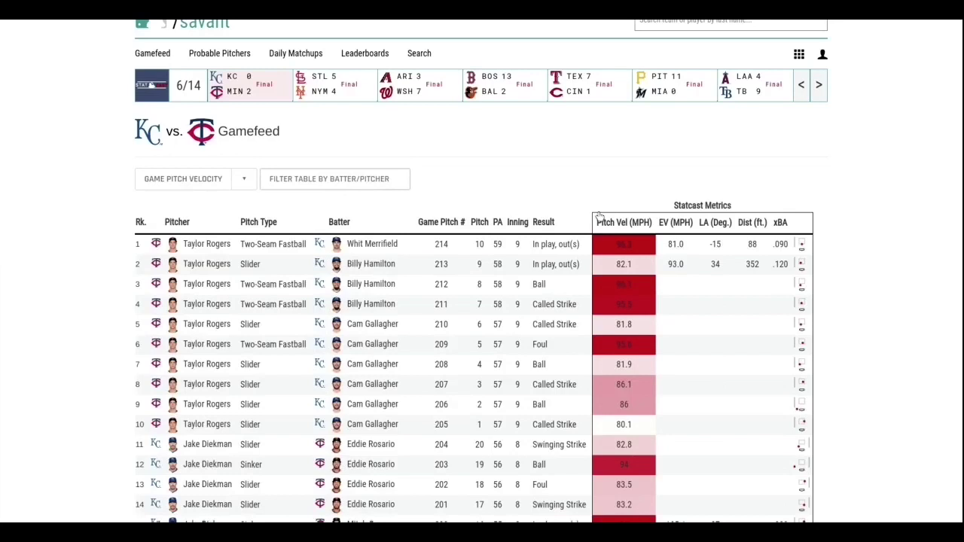
left_click(627, 223)
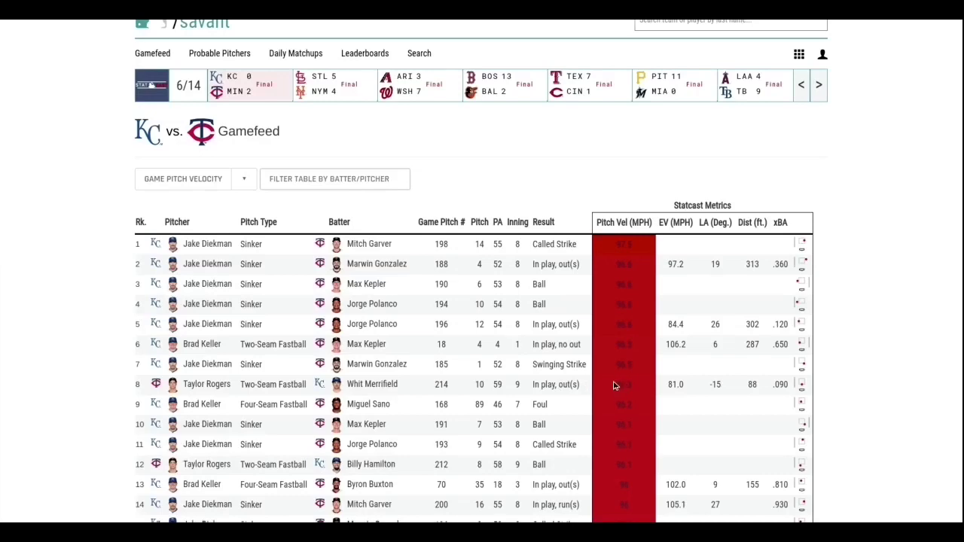
scroll(612, 386, "down", 2)
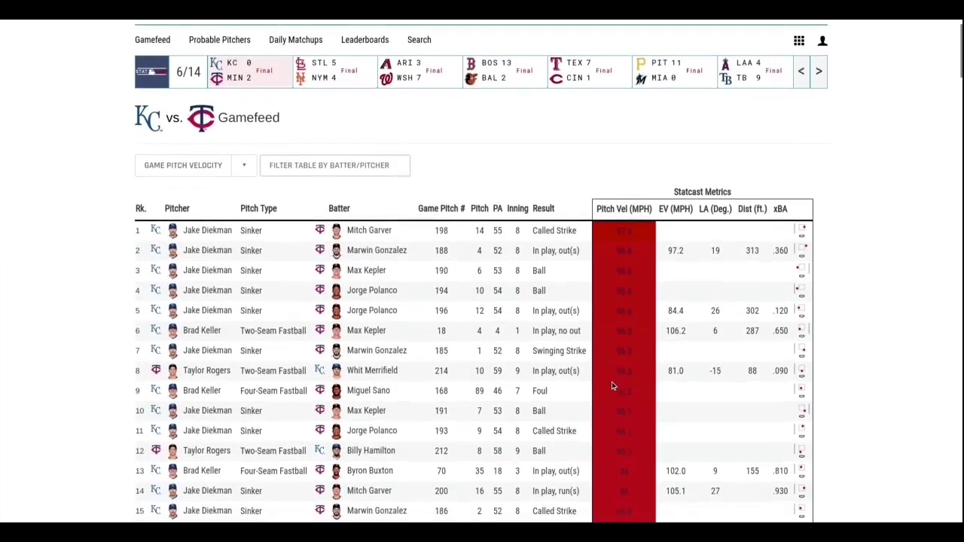
scroll(611, 386, "down", 2)
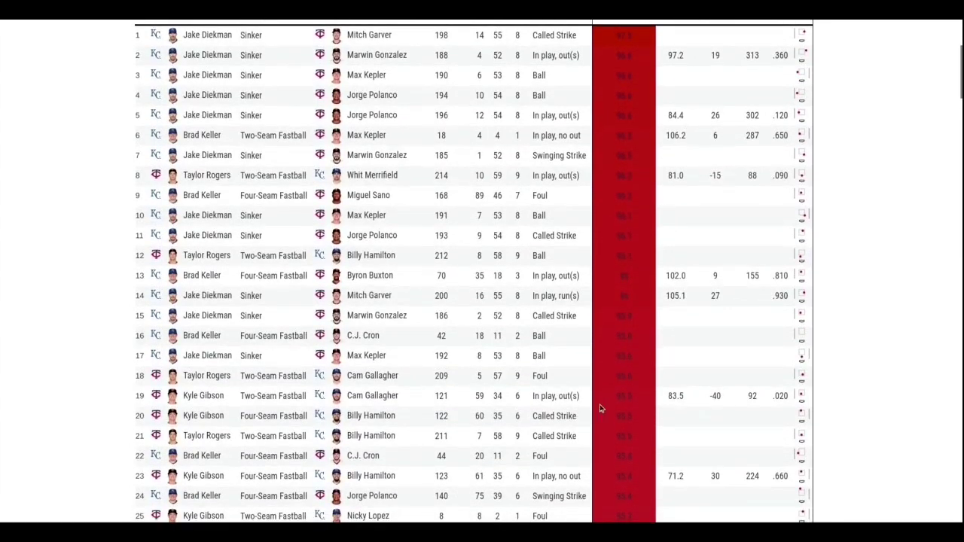
Step: Highlight row 19's pitch details, then clear the highlight
left_click_drag(633, 401, 143, 394)
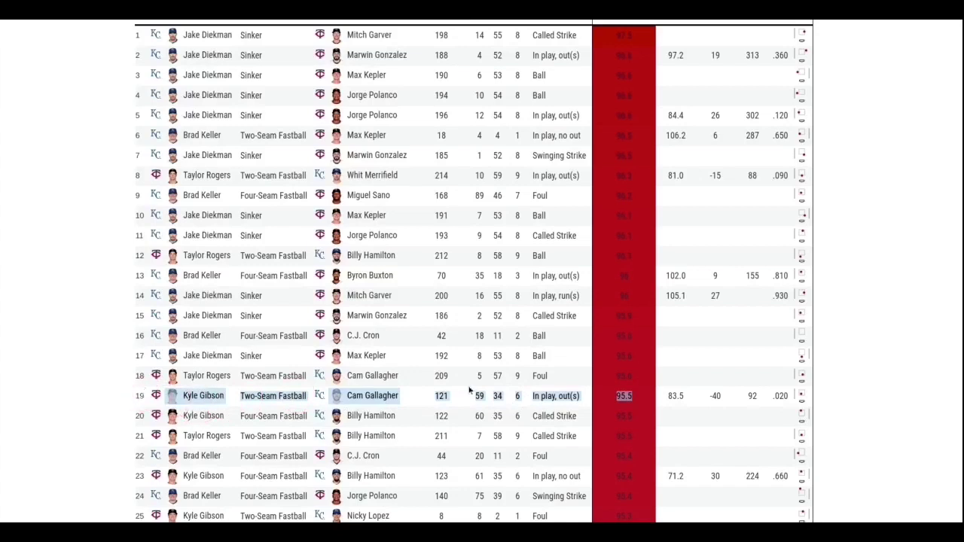
left_click(803, 401)
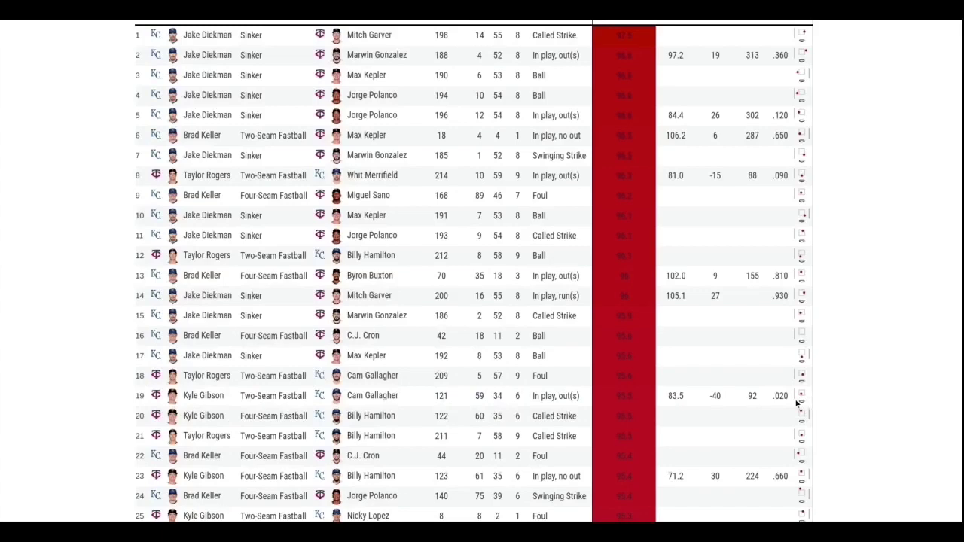
scroll(583, 372, "up", 3)
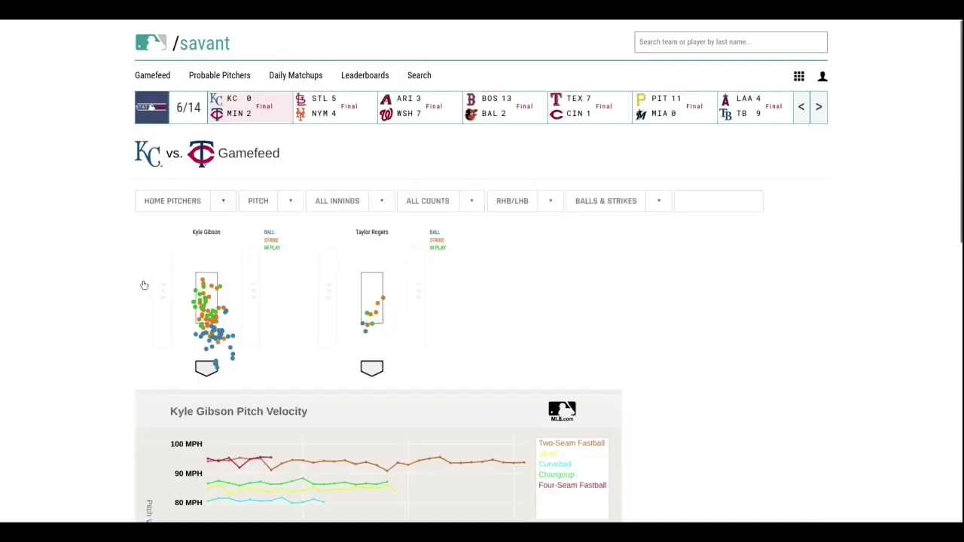
Step: Scroll through Kyle Gibson's and Taylor Rogers' location plots, velocity charts and pitch tables
scroll(144, 281, "down", 3)
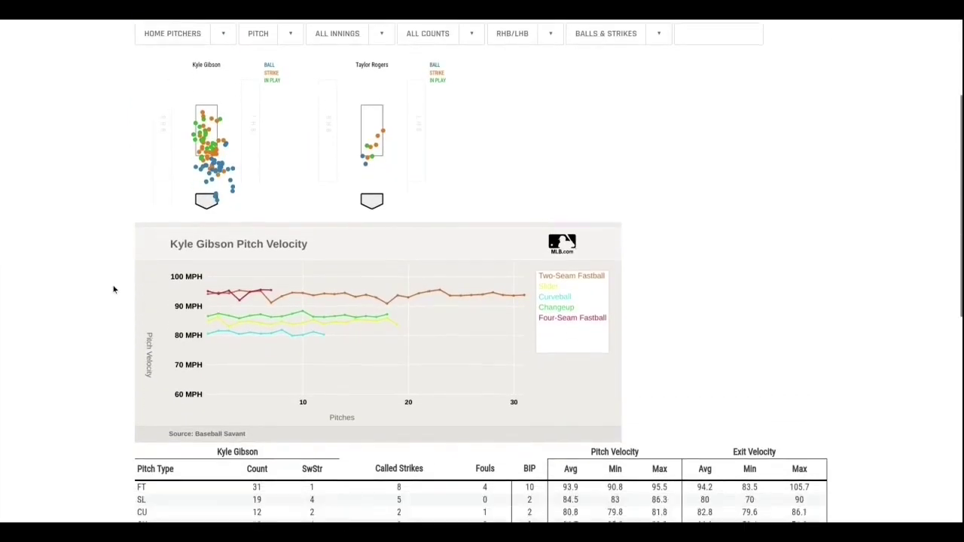
scroll(114, 289, "down", 3)
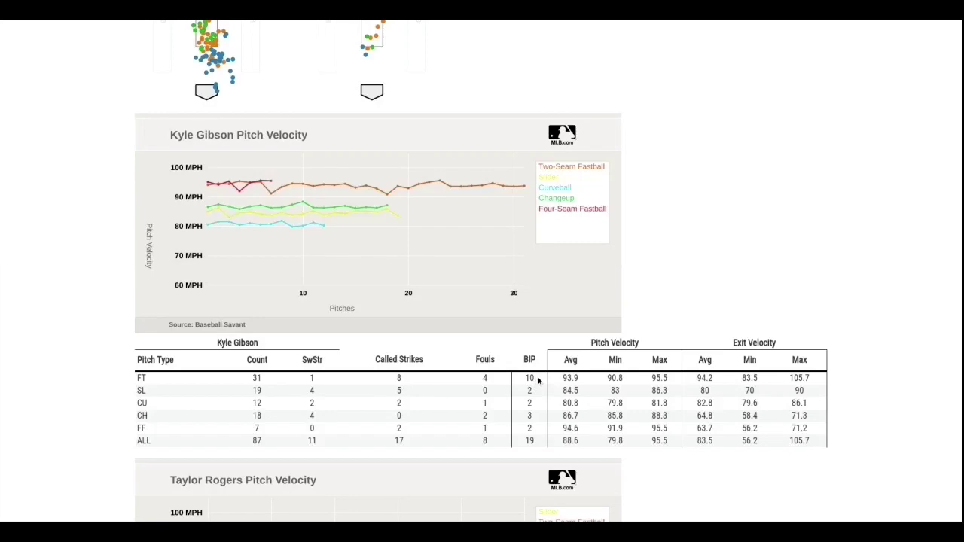
scroll(538, 381, "down", 4)
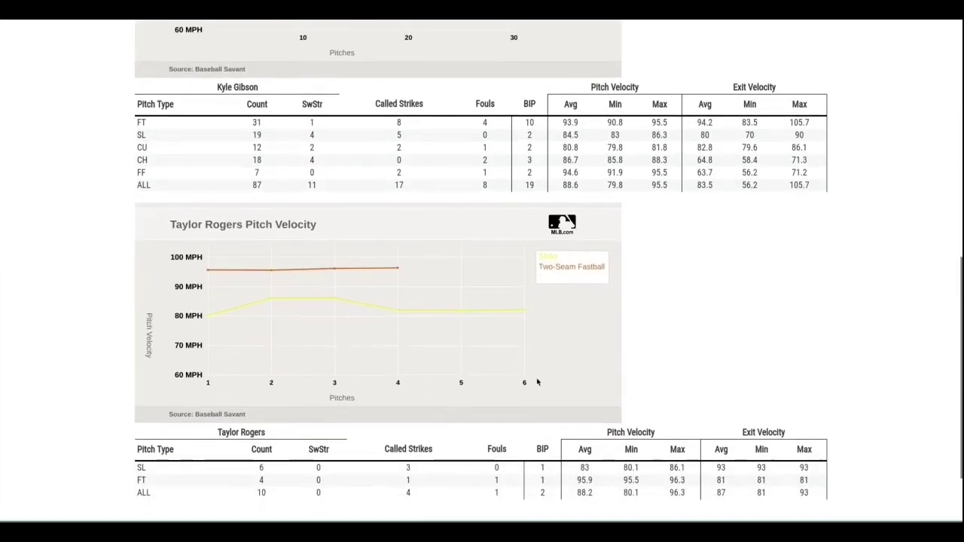
scroll(538, 382, "up", 8)
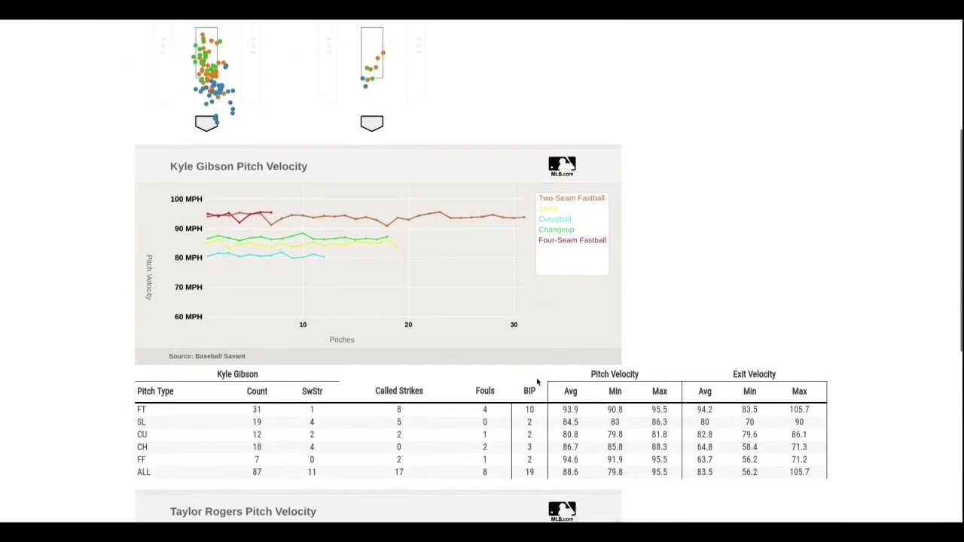
scroll(538, 383, "up", 1)
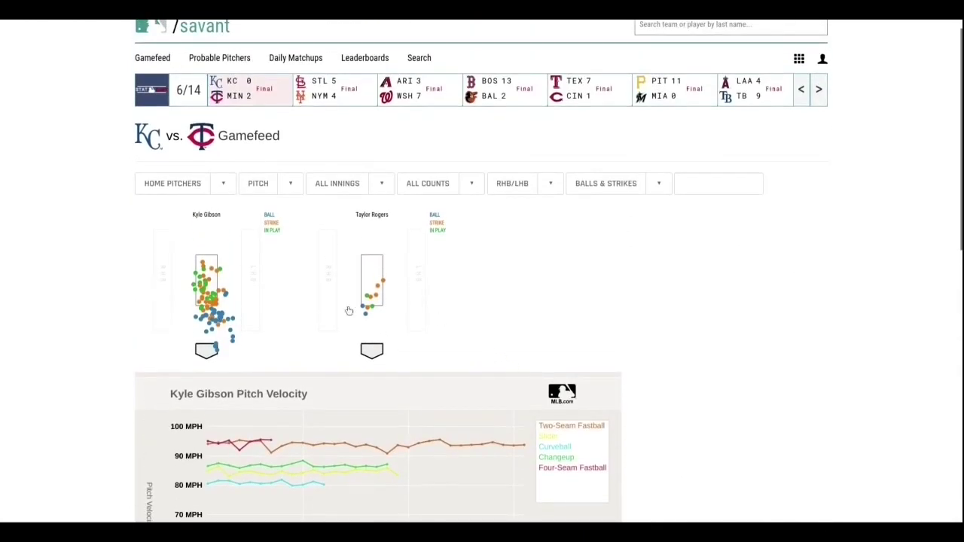
Step: Switch to Away Pitchers, then Home Batters, and review Max Kepler through Marwin Gonzalez's tables
left_click(219, 198)
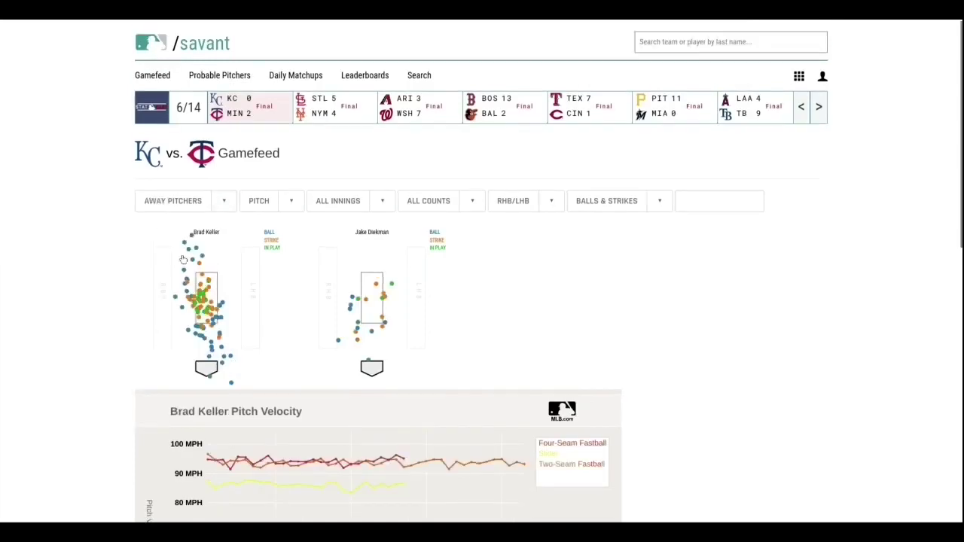
left_click(214, 223)
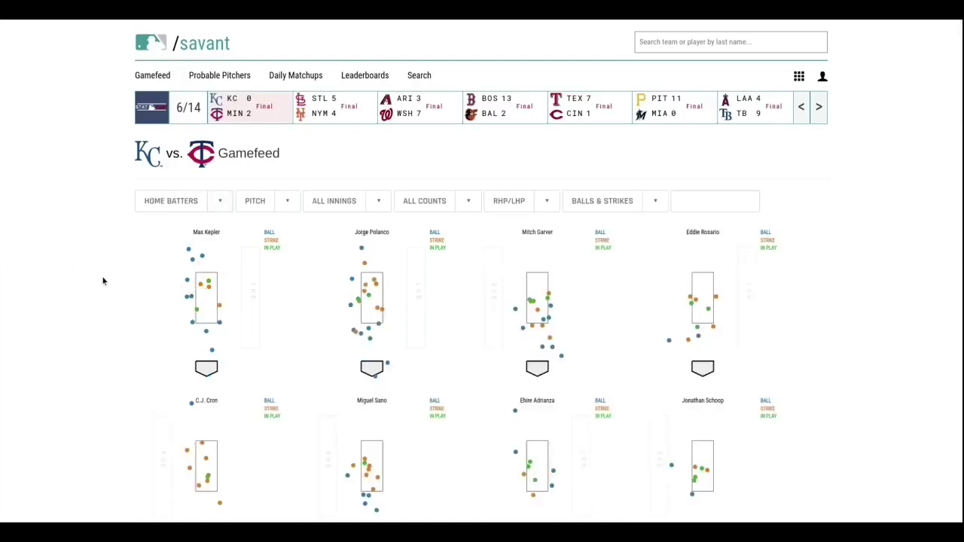
scroll(102, 280, "down", 2)
scroll(103, 281, "down", 5)
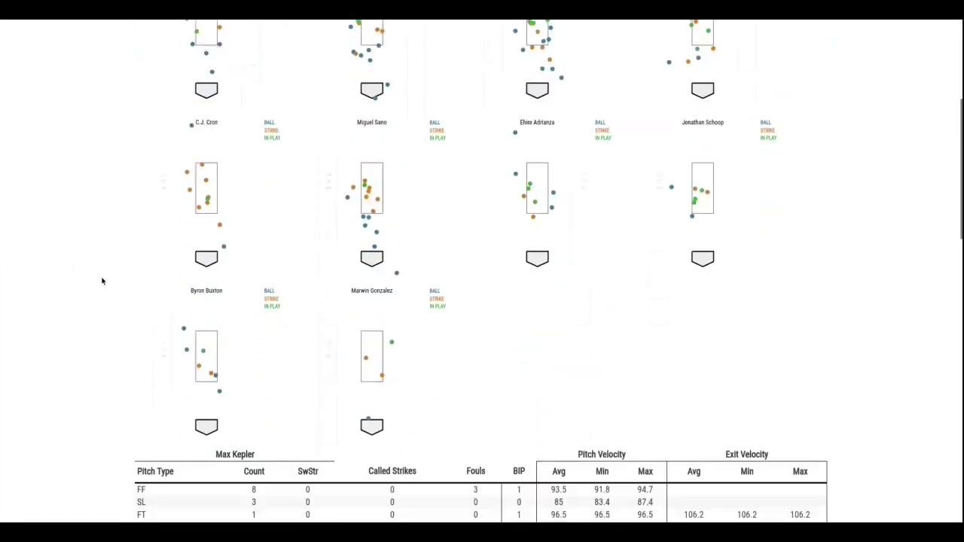
scroll(102, 281, "down", 3)
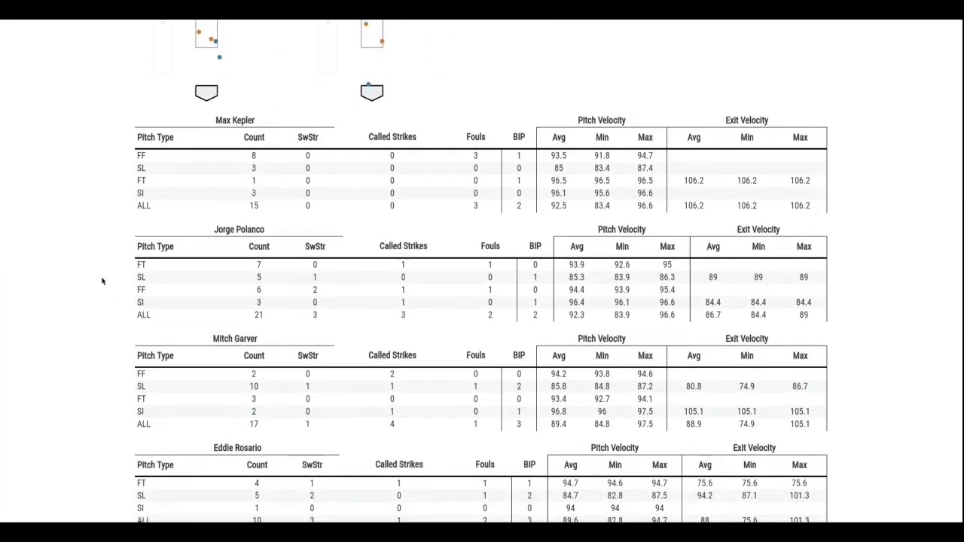
scroll(103, 281, "down", 4)
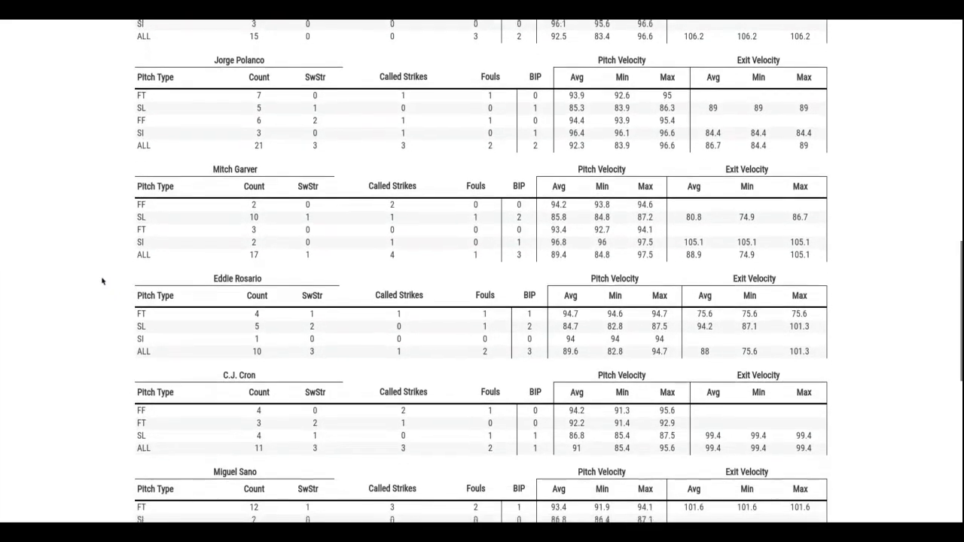
scroll(102, 281, "up", 8)
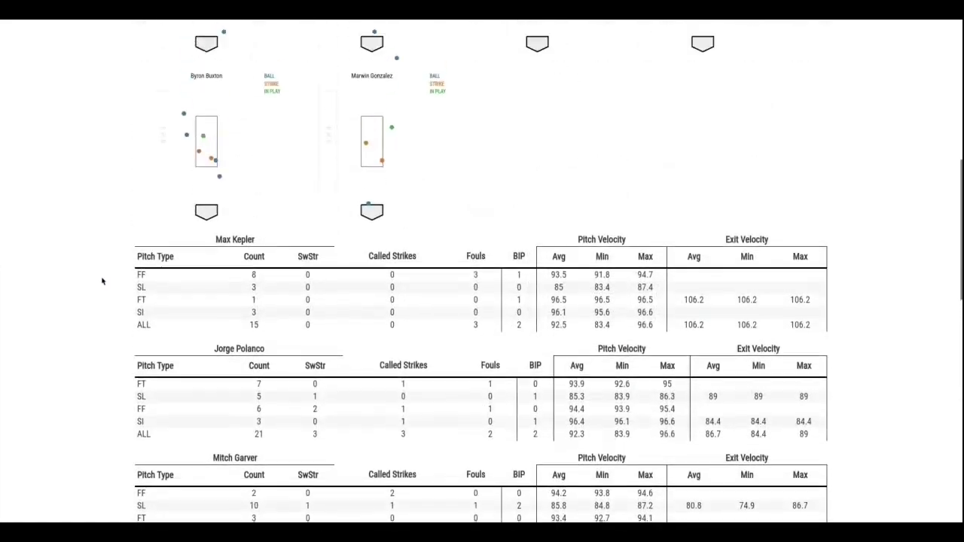
scroll(102, 281, "up", 5)
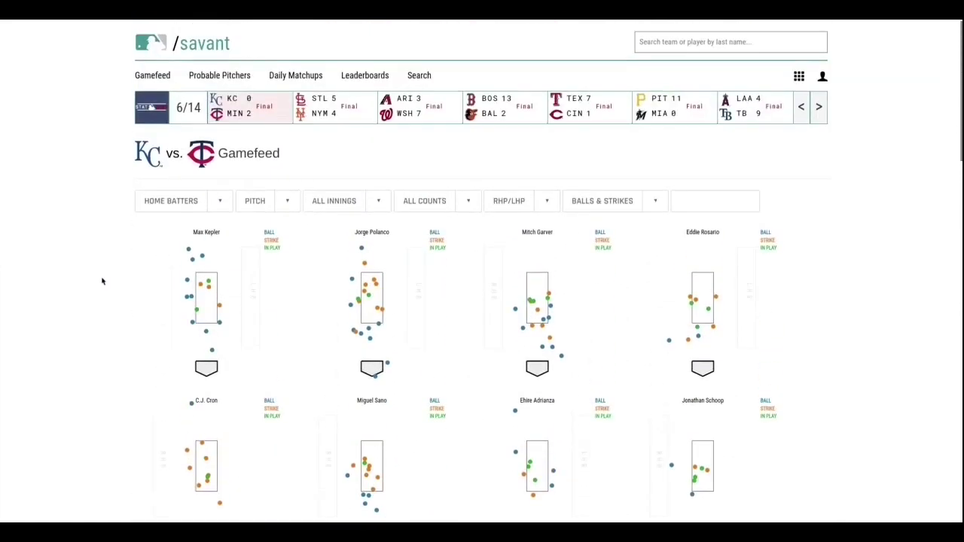
Step: Show Kyle Gibson's pitch trajectories in the 3D Pitch Visualizer's umpire view
left_click(219, 207)
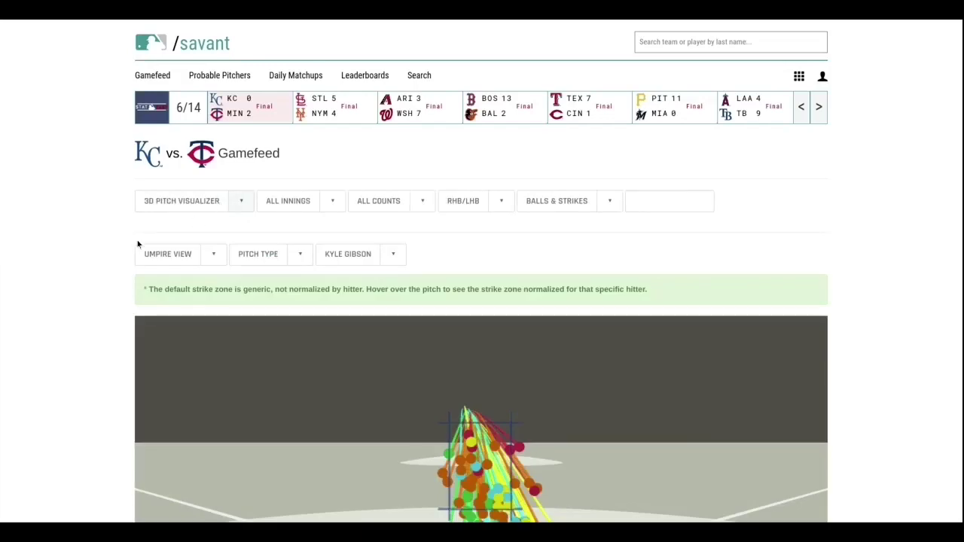
scroll(125, 249, "down", 2)
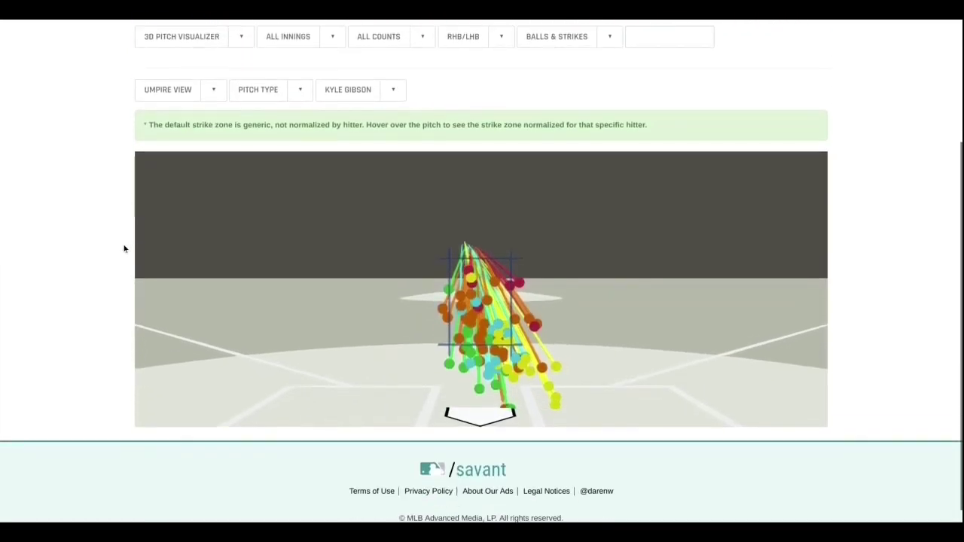
scroll(124, 248, "up", 1)
scroll(124, 249, "up", 1)
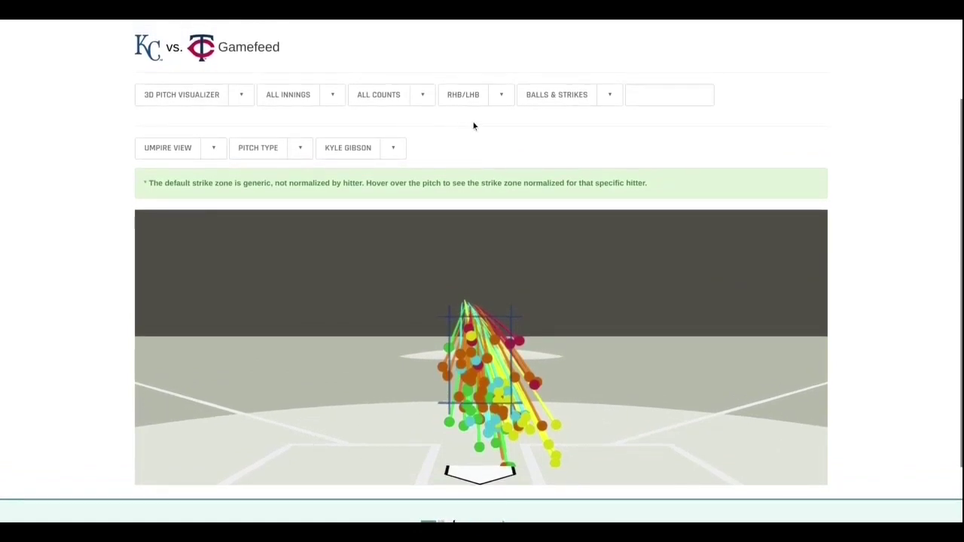
Step: Filter the 3D visualizer to the 8th inning, leaving the result filter unset
left_click(330, 100)
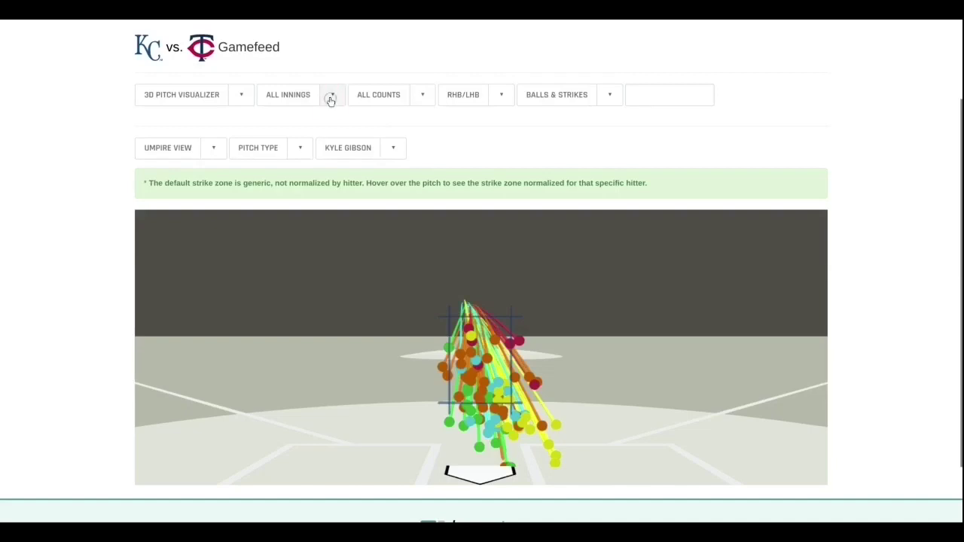
left_click(315, 145)
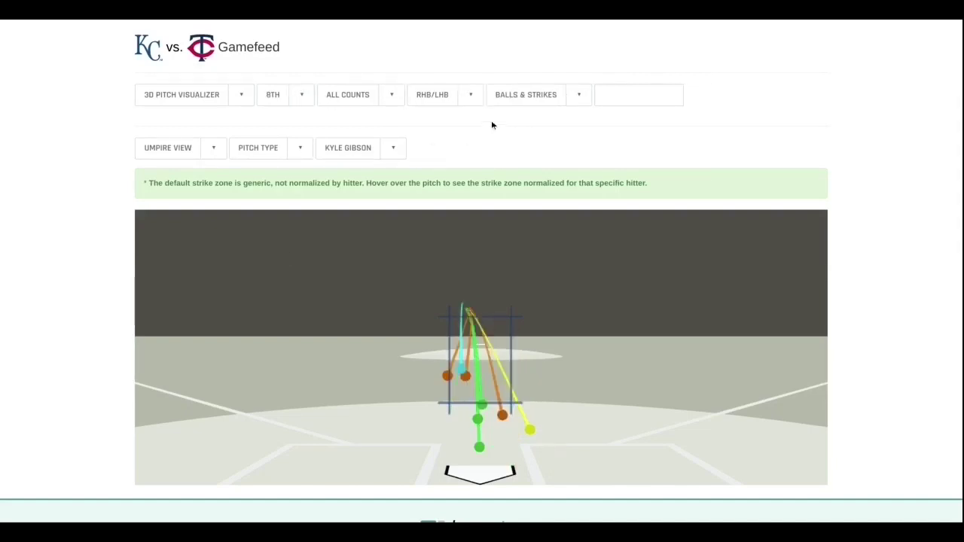
left_click(621, 94)
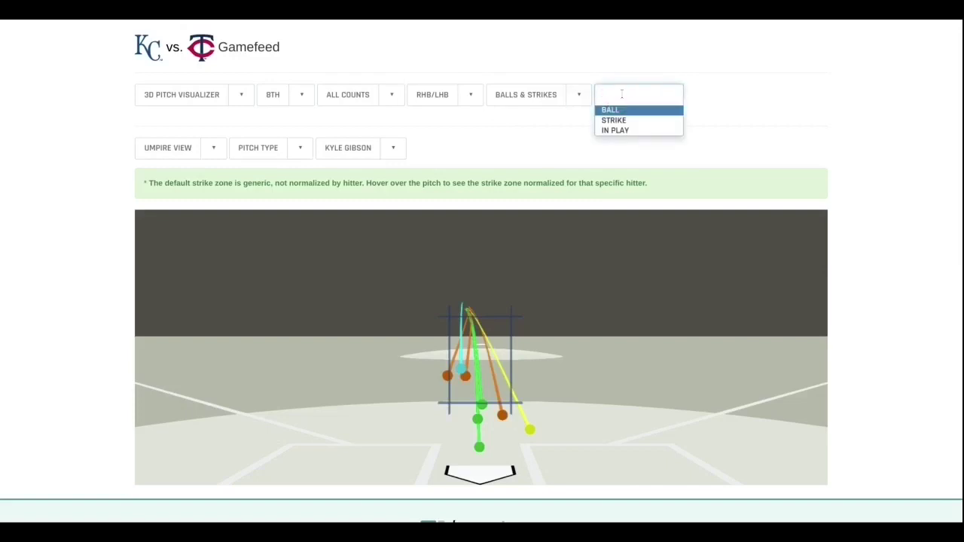
left_click(586, 96)
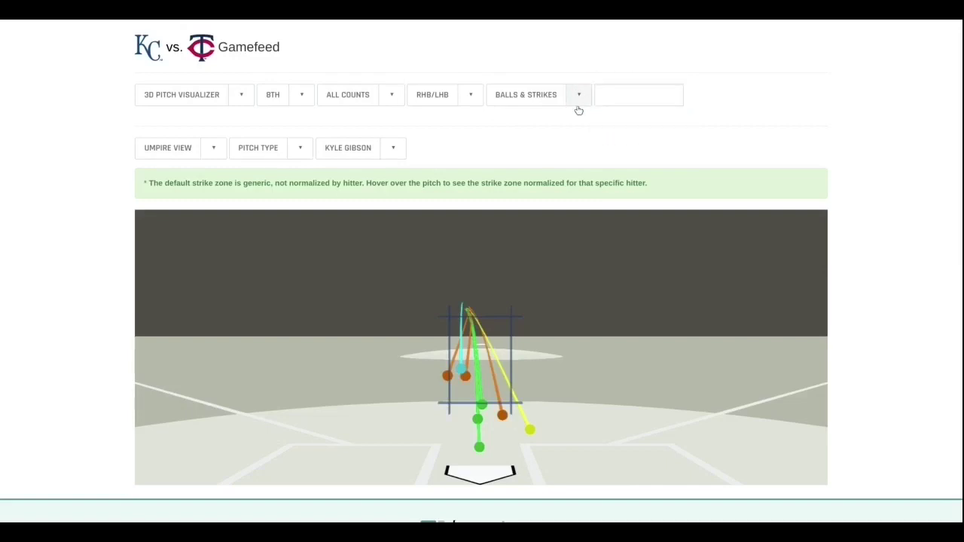
Step: Try a Swinging Strike pitch description filter, orbit its path, then remove it
left_click(579, 111)
left_click(629, 95)
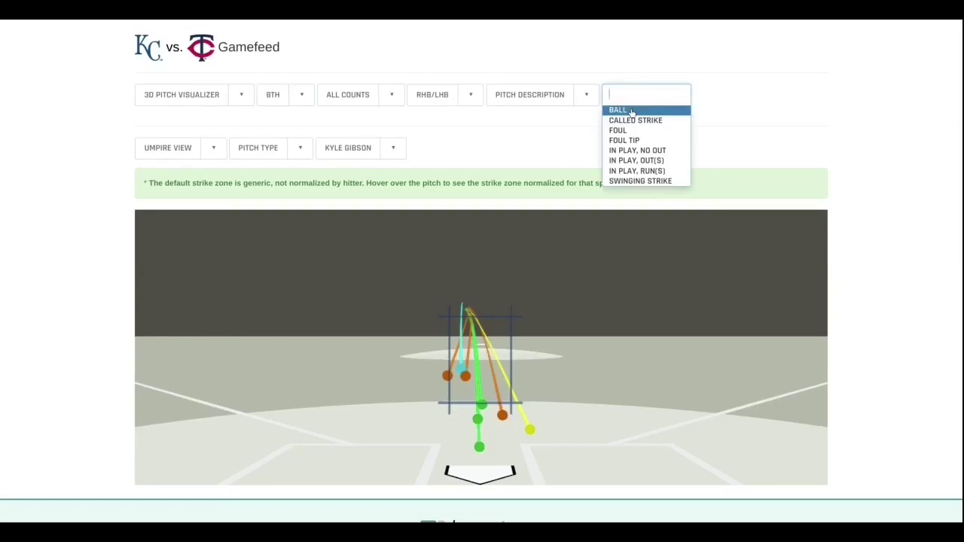
left_click(630, 180)
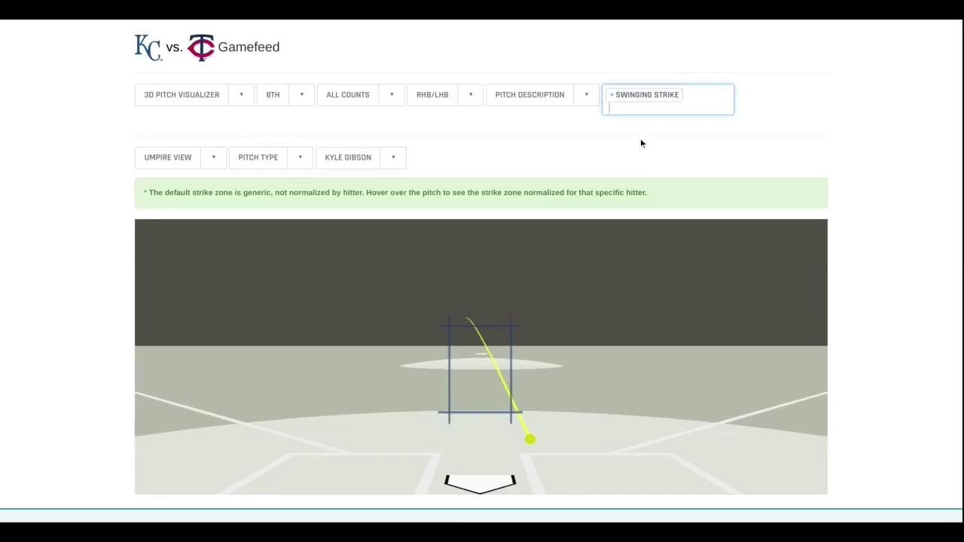
left_click_drag(560, 430, 552, 391)
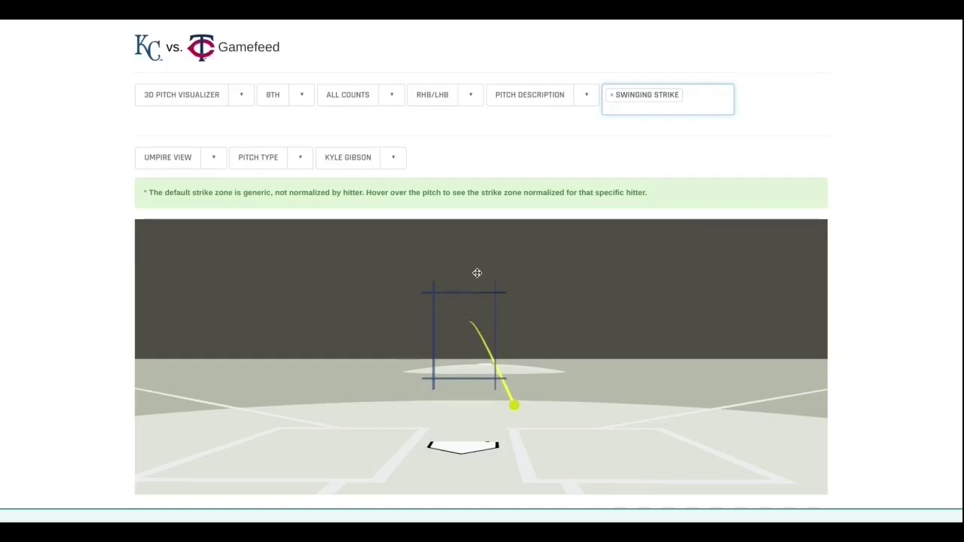
left_click(612, 95)
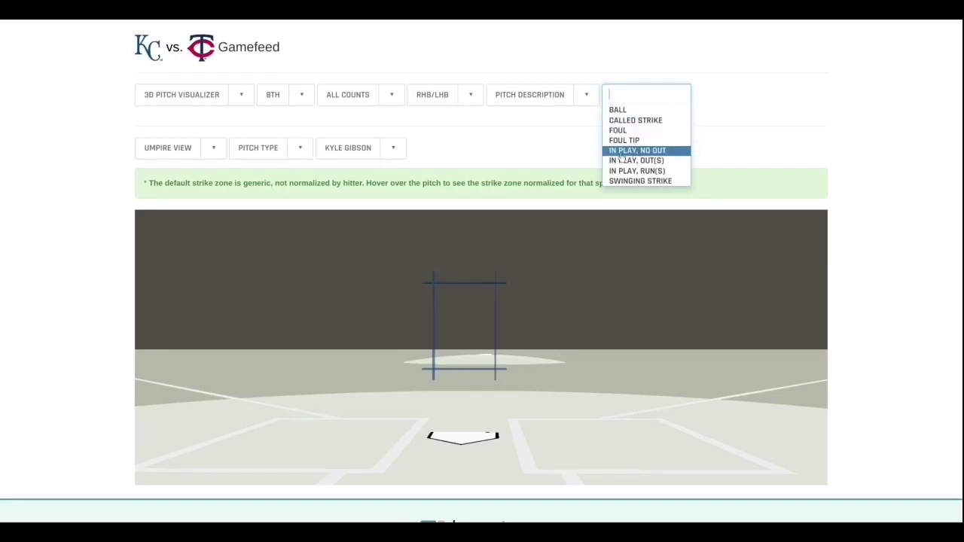
left_click(562, 154)
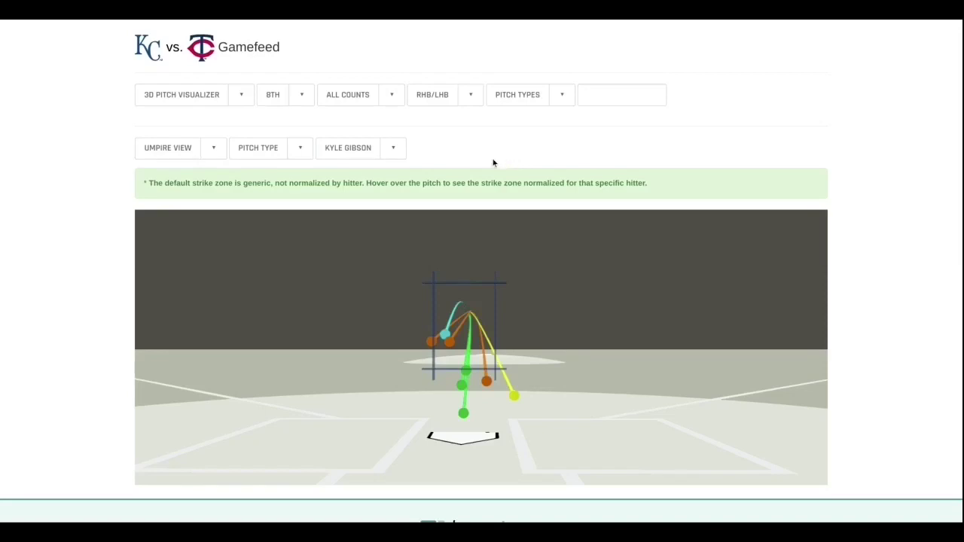
Step: View the 8th-inning pitches from Pitcher, RHH, Overhead and 1st Base angles, then choose Load AB
left_click(213, 148)
left_click(201, 186)
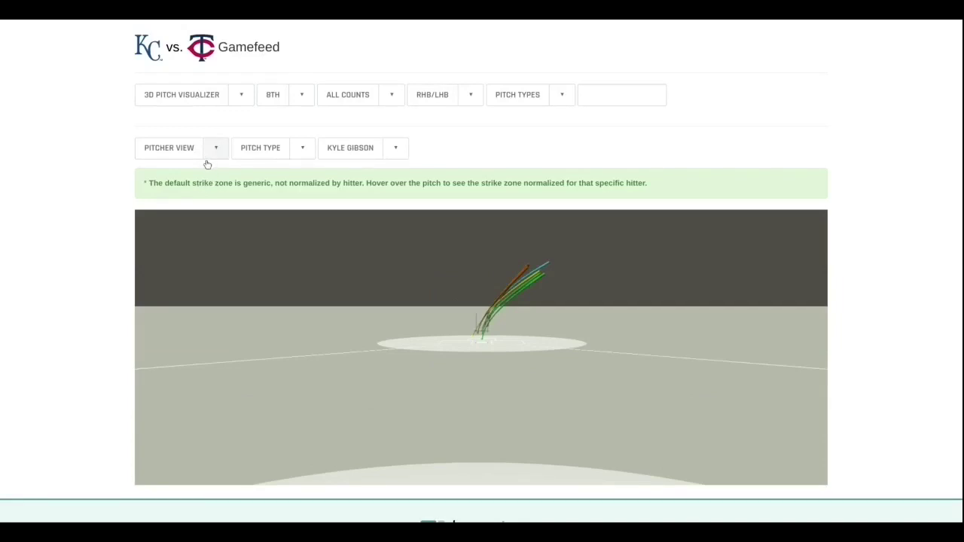
left_click(214, 149)
left_click(201, 205)
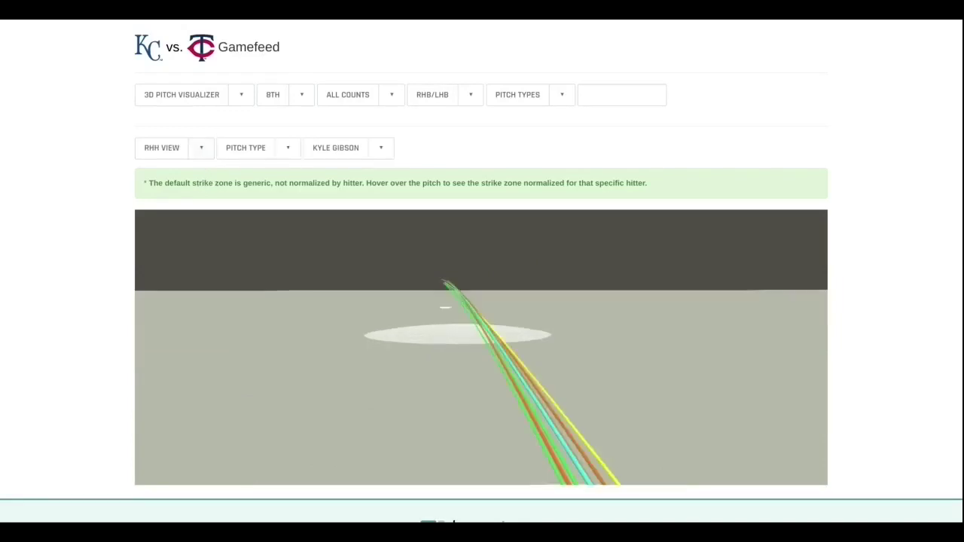
left_click(201, 149)
left_click(188, 253)
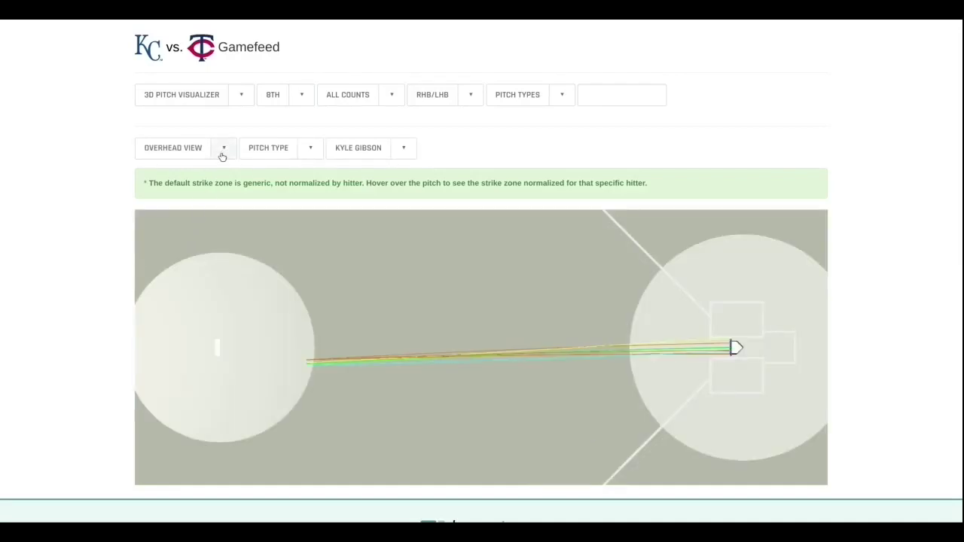
left_click(193, 276)
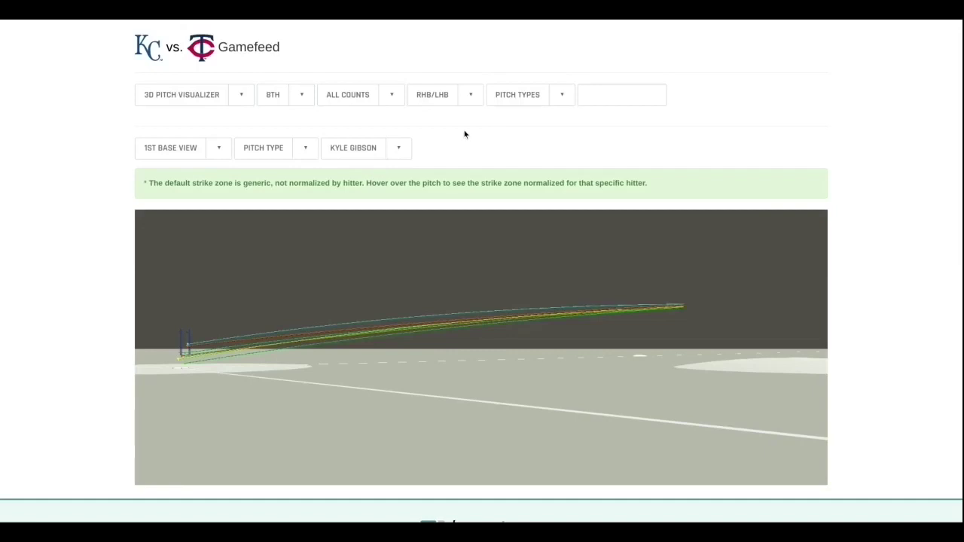
left_click(246, 101)
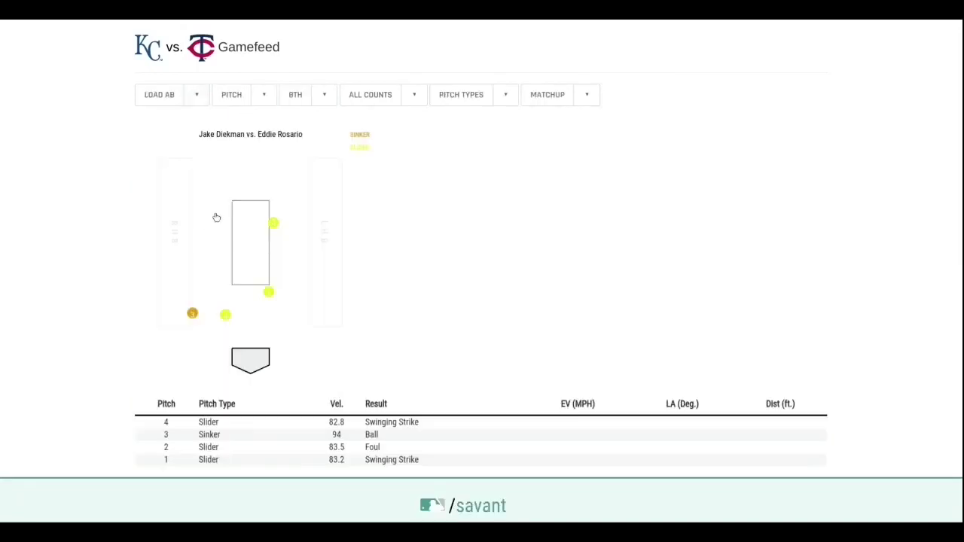
Step: Chart at-bat #26 with pitches coloured by Pitch Description and open Player Chart
left_click(547, 101)
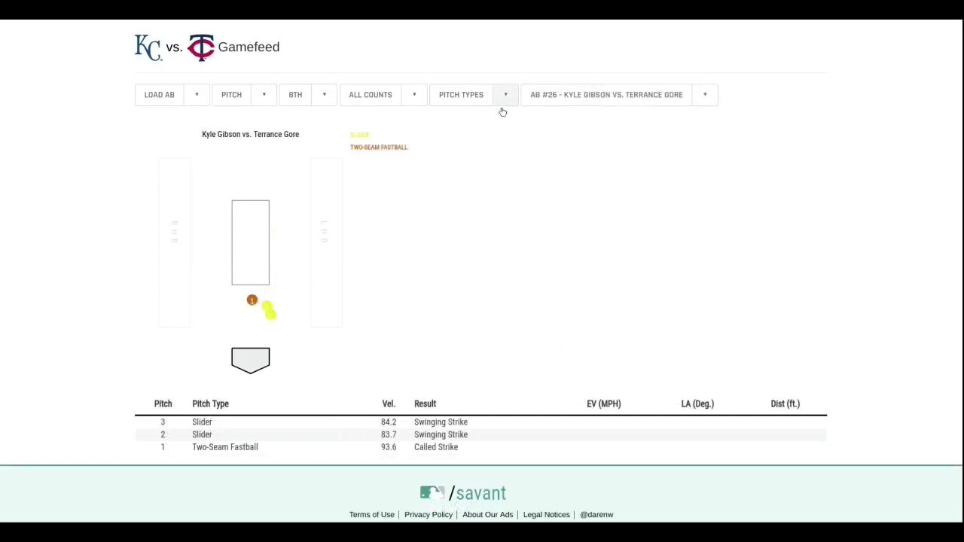
left_click(489, 134)
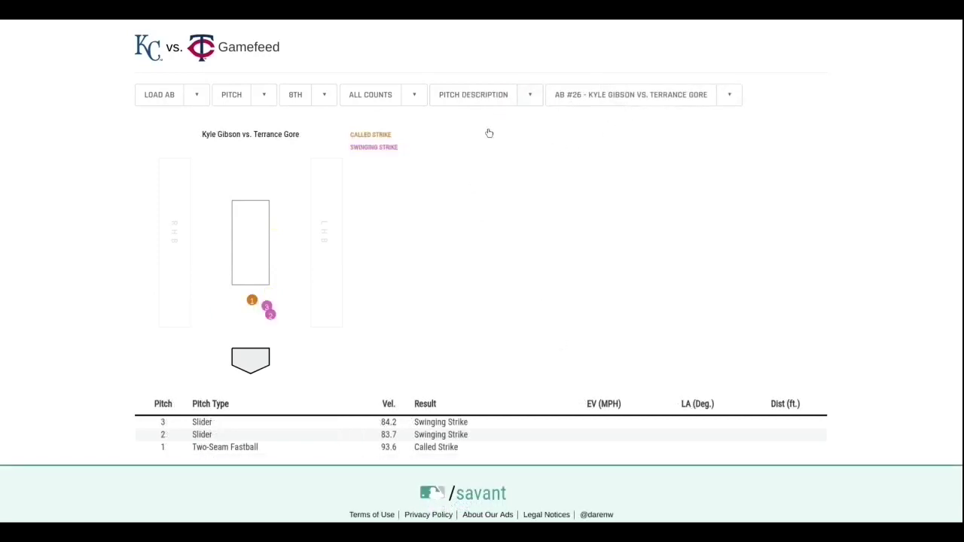
left_click(257, 267)
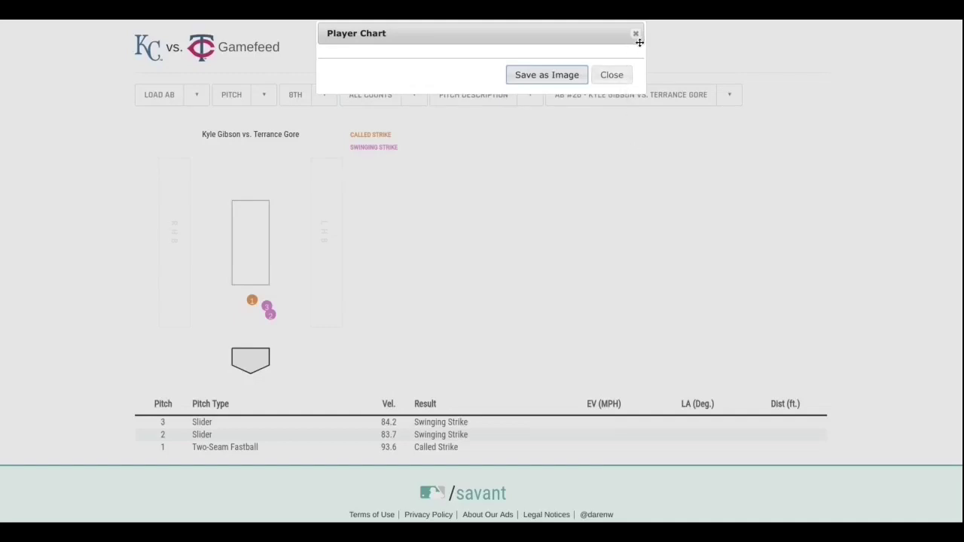
Step: Close the Player Chart export window
left_click(618, 75)
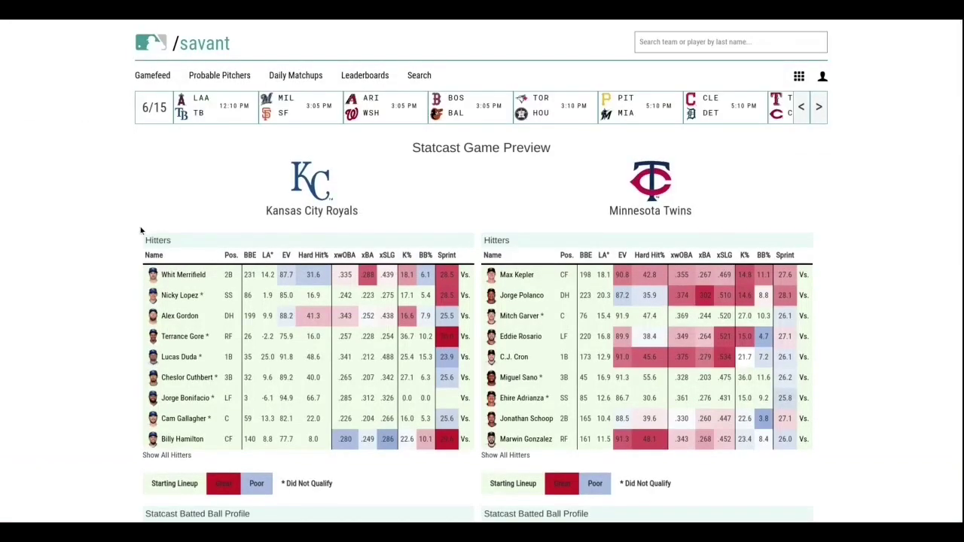
scroll(113, 239, "down", 8)
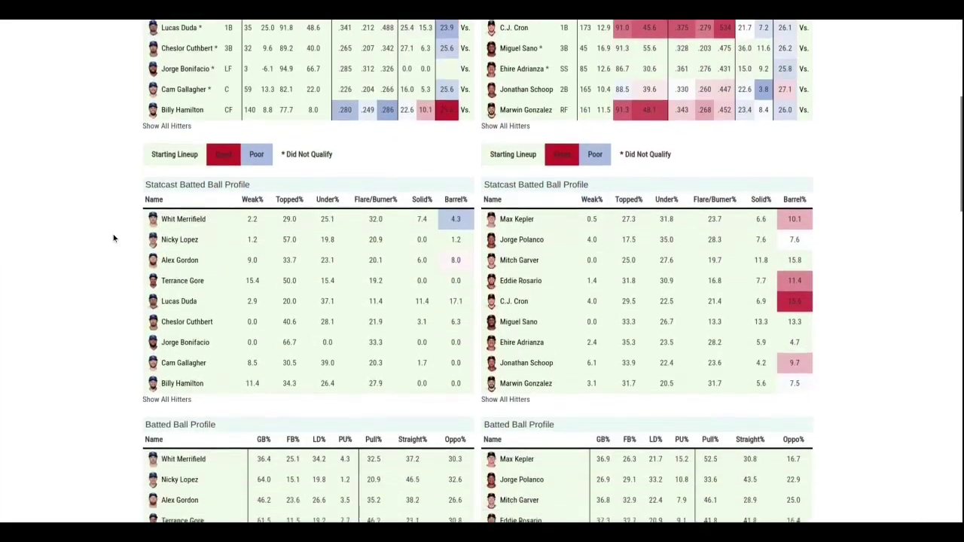
scroll(114, 238, "down", 9)
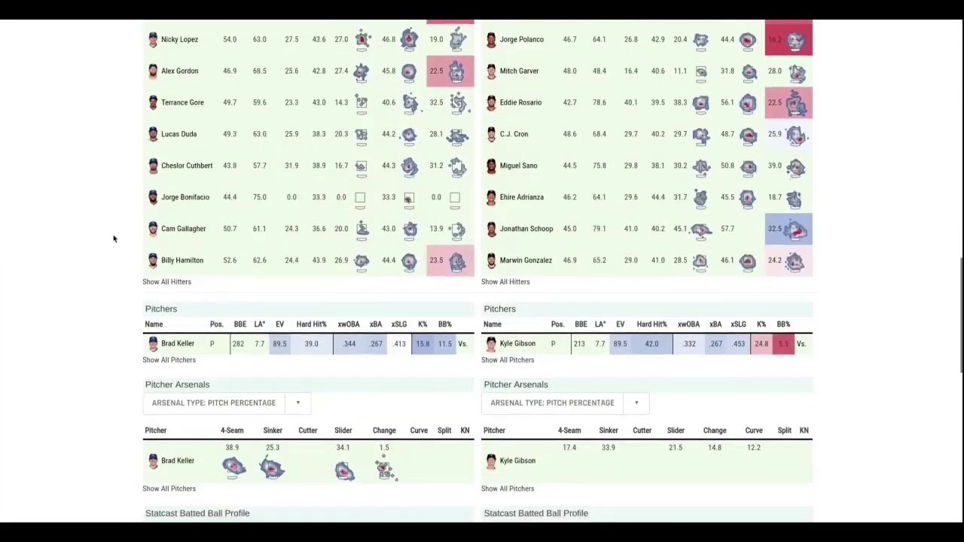
scroll(482, 272, "up", 17)
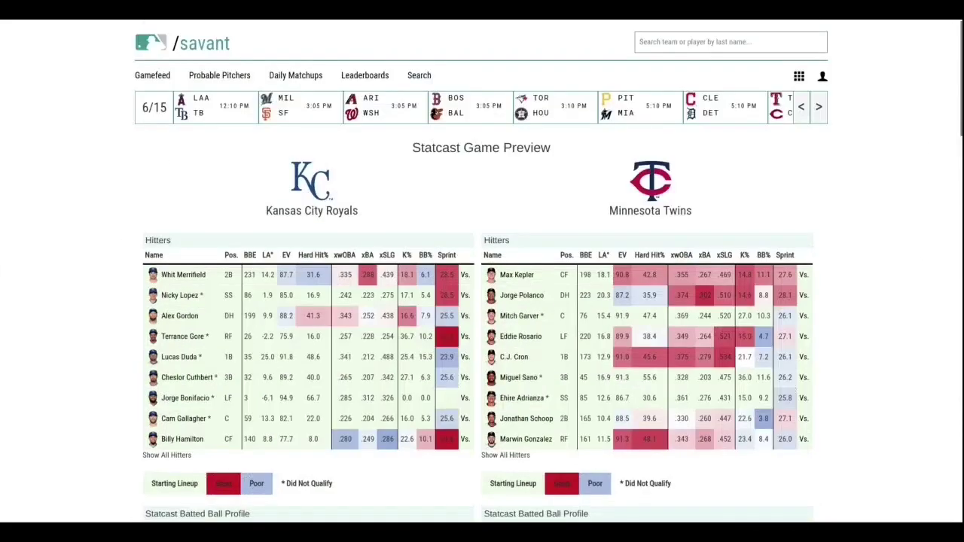